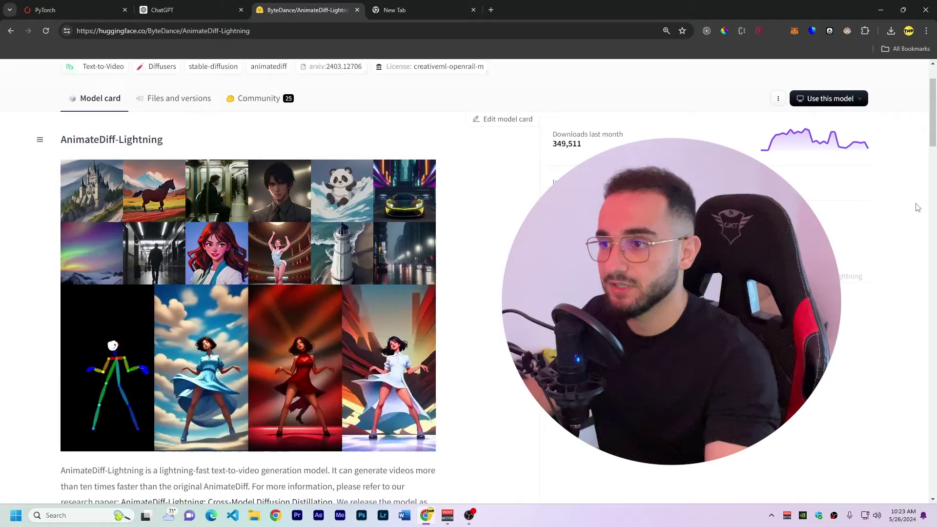
- Scroll through the AnimateDiff-Lightning model card, then go to the Hugging Face home feed via the logo
{"action": "scroll", "coordinate": [490, 270], "scroll_direction": "down", "scroll_amount": 1}
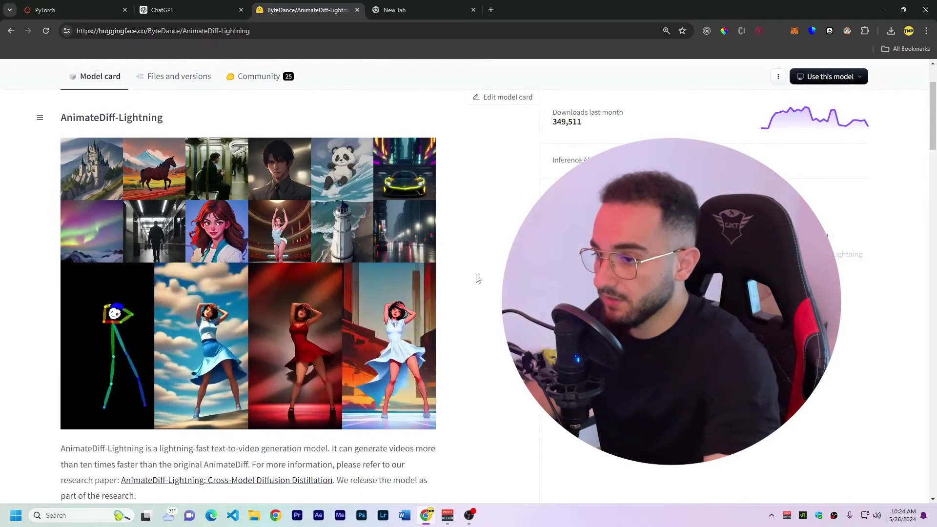
{"action": "scroll", "coordinate": [477, 276], "scroll_direction": "up", "scroll_amount": 2}
{"action": "scroll", "coordinate": [477, 276], "scroll_direction": "up", "scroll_amount": 1}
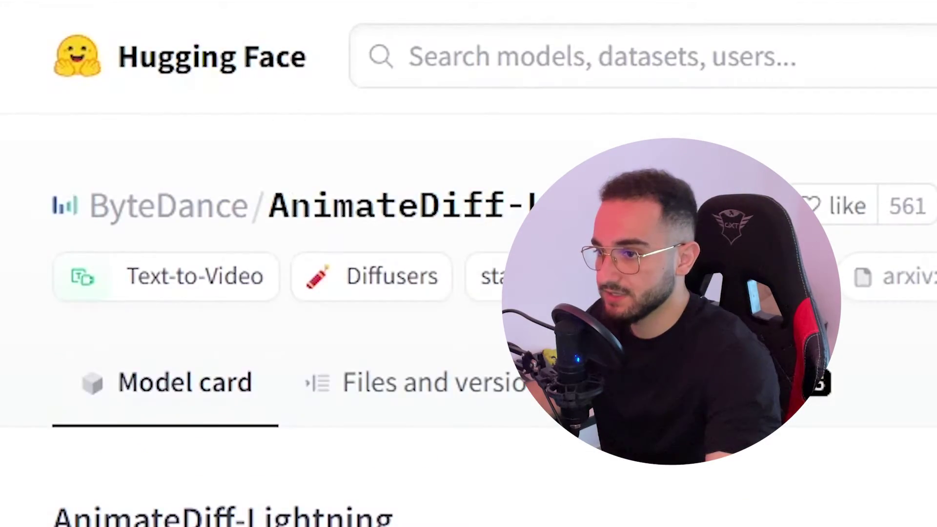
{"action": "scroll", "coordinate": [400, 272], "scroll_direction": "down", "scroll_amount": 2}
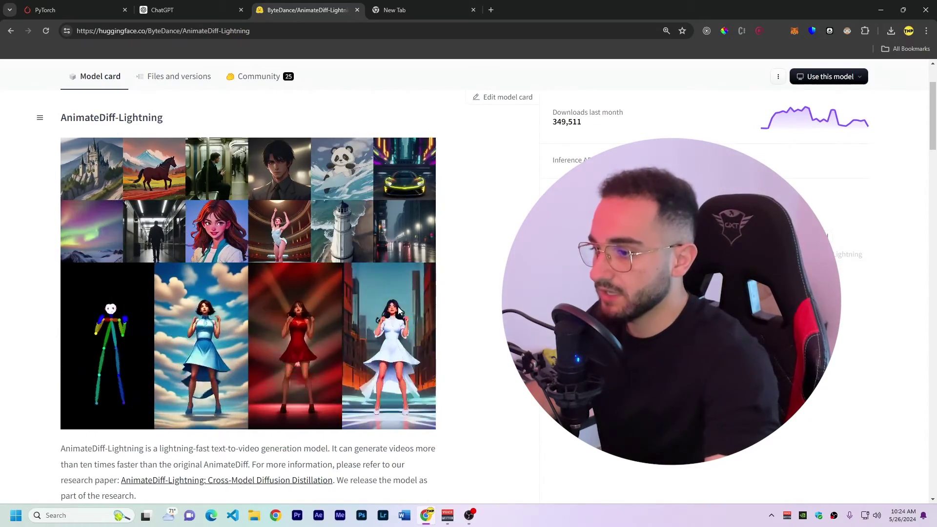
{"action": "scroll", "coordinate": [397, 307], "scroll_direction": "up", "scroll_amount": 2}
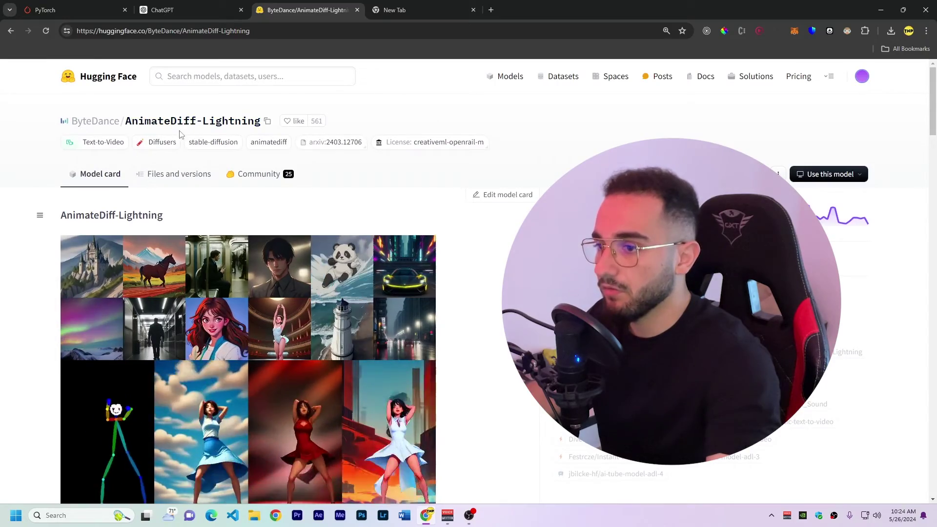
{"action": "scroll", "coordinate": [437, 363], "scroll_direction": "down", "scroll_amount": 1}
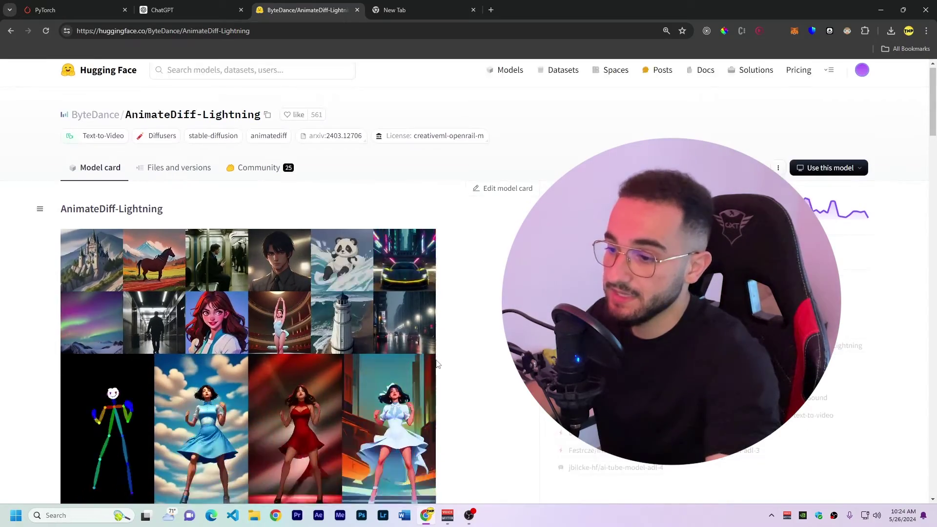
{"action": "scroll", "coordinate": [437, 364], "scroll_direction": "down", "scroll_amount": 2}
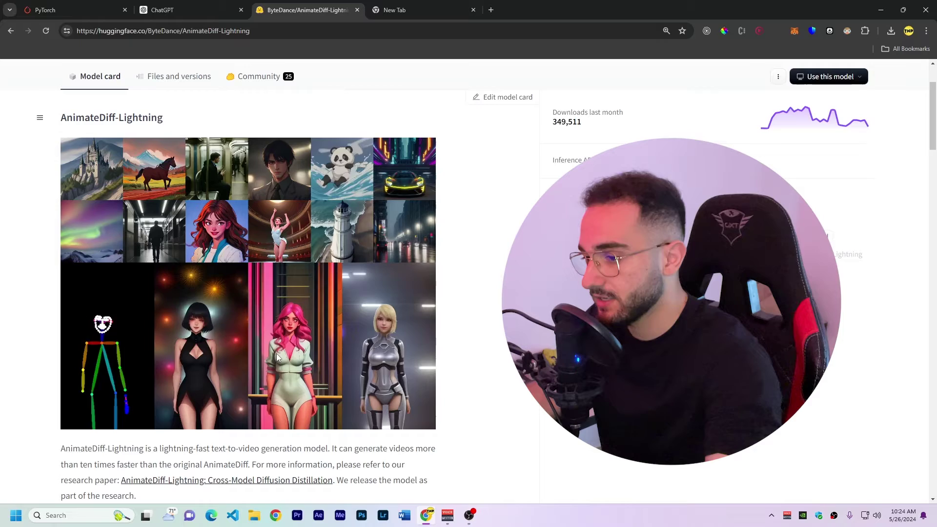
{"action": "scroll", "coordinate": [276, 358], "scroll_direction": "up", "scroll_amount": 2}
{"action": "left_click", "coordinate": [90, 84]}
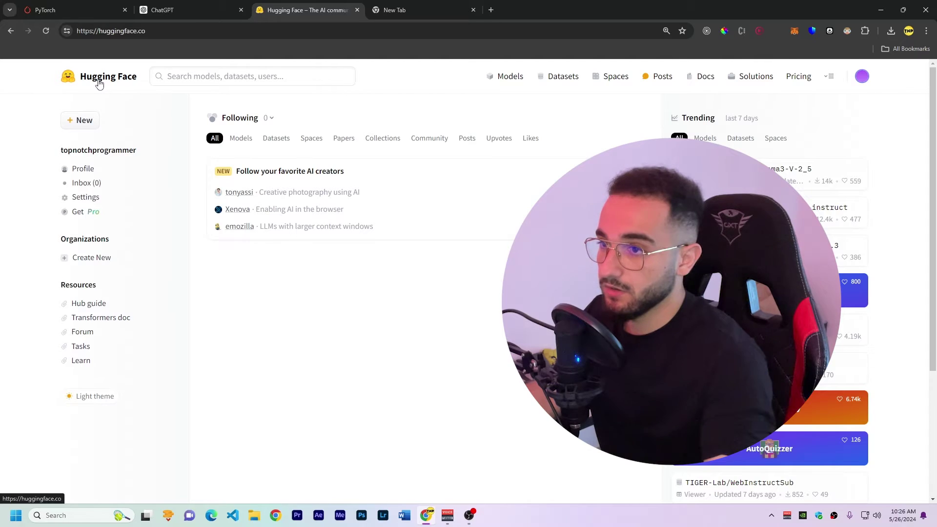
- Ask ChatGPT for a short story split into standalone text-to-video frame prompts
{"action": "left_click", "coordinate": [166, 10]}
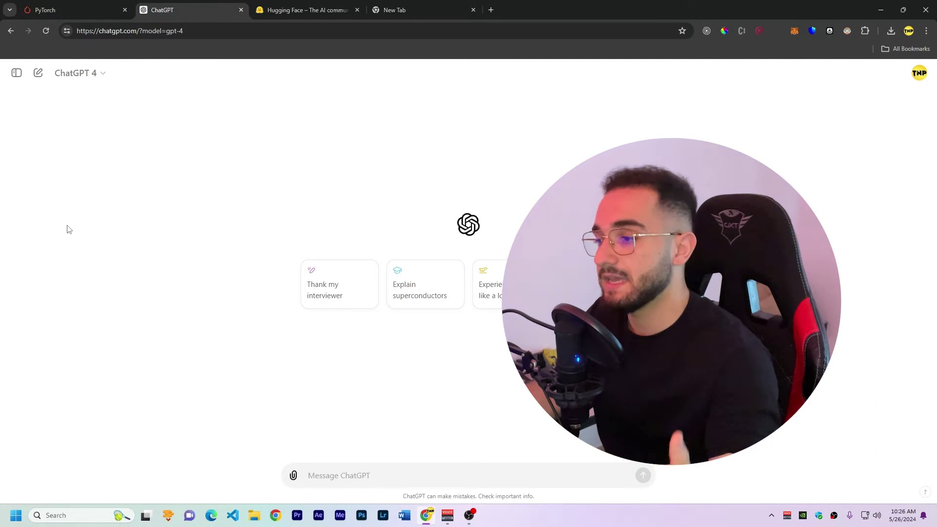
{"action": "left_click", "coordinate": [363, 476]}
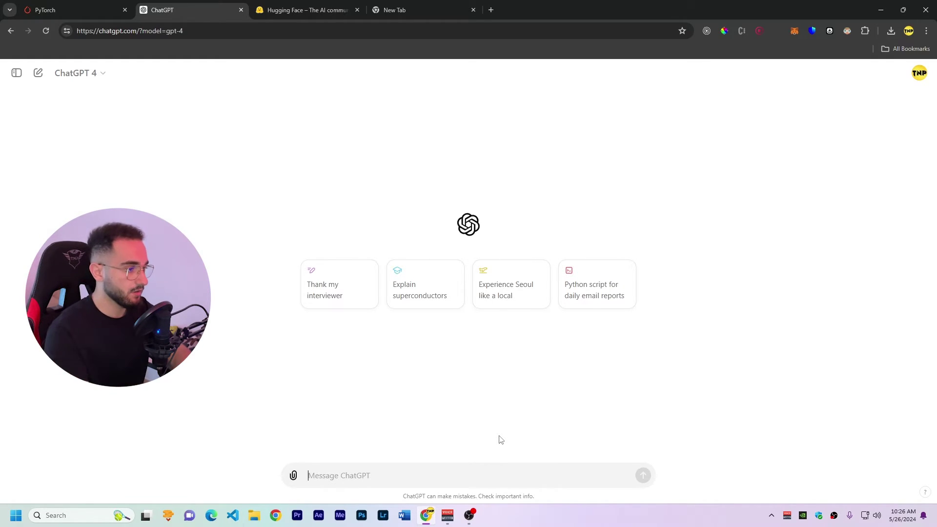
{"action": "type", "text": "Generate a short story that I can use to generate frames of a video with a t"}
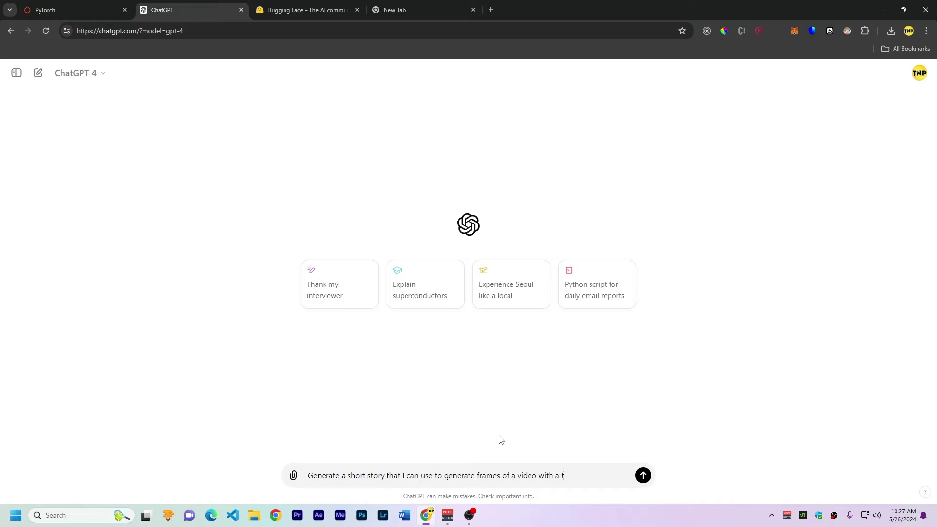
{"action": "type", "text": "ext-to-video AI, give me all prompts that I can use for these frames. Keep in mind that the AI doesnt remember what was the last prompt."}
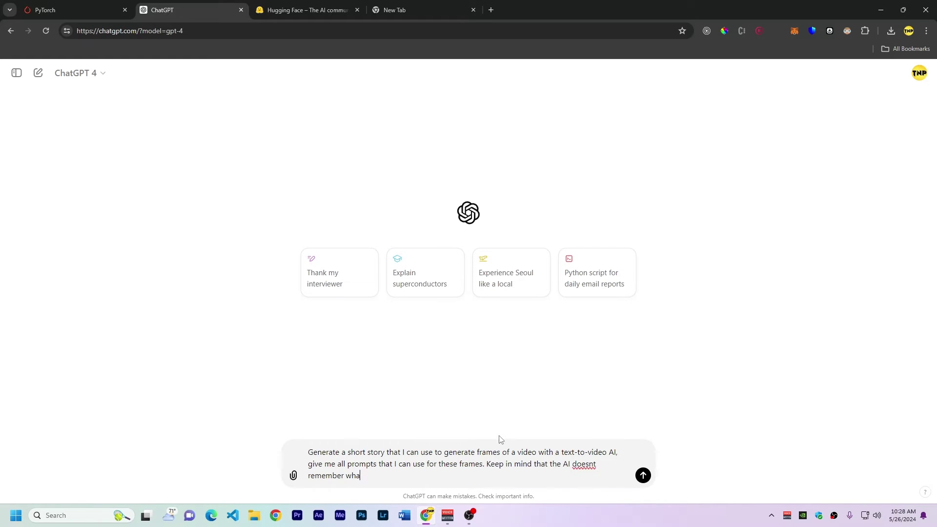
{"action": "key", "text": "Return"}
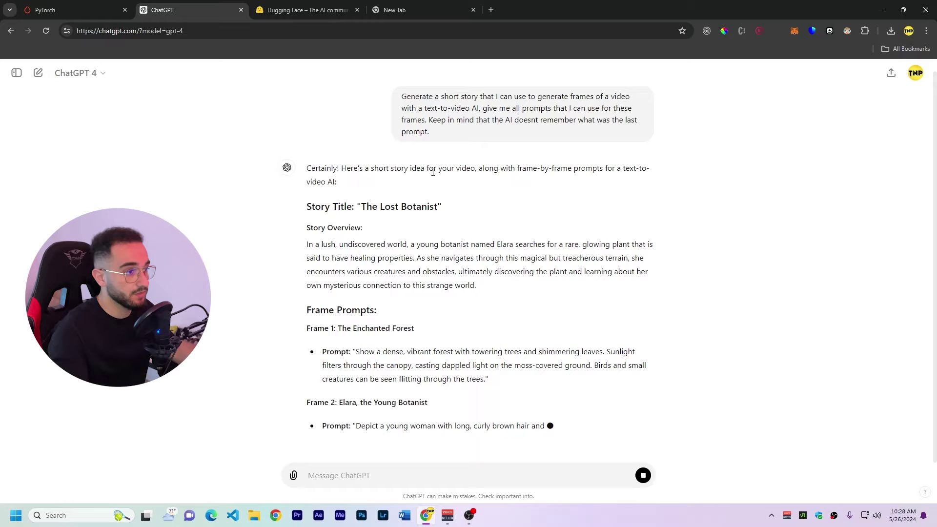
- Copy the Frame 1 Enchanted Forest prompt from ChatGPT's reply and switch back to Hugging Face
{"action": "scroll", "coordinate": [441, 167], "scroll_direction": "up", "scroll_amount": 1}
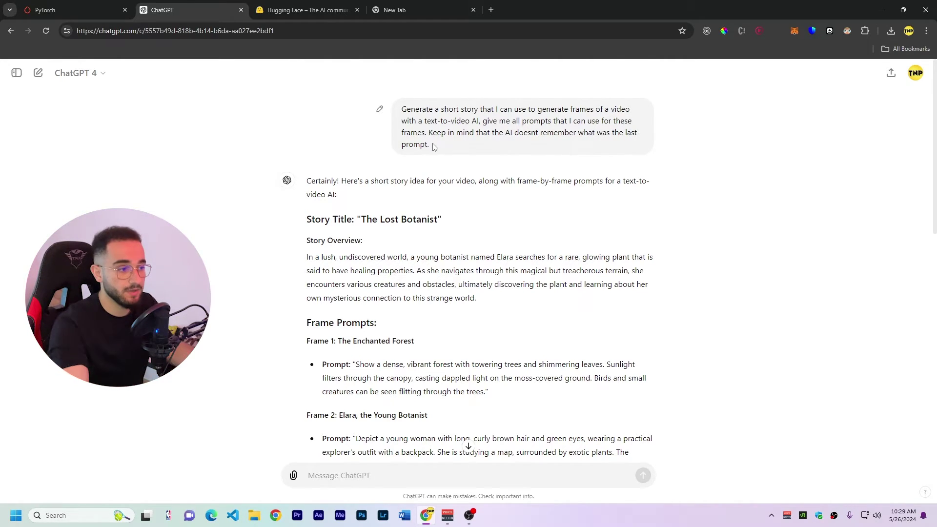
{"action": "scroll", "coordinate": [370, 270], "scroll_direction": "down", "scroll_amount": 3}
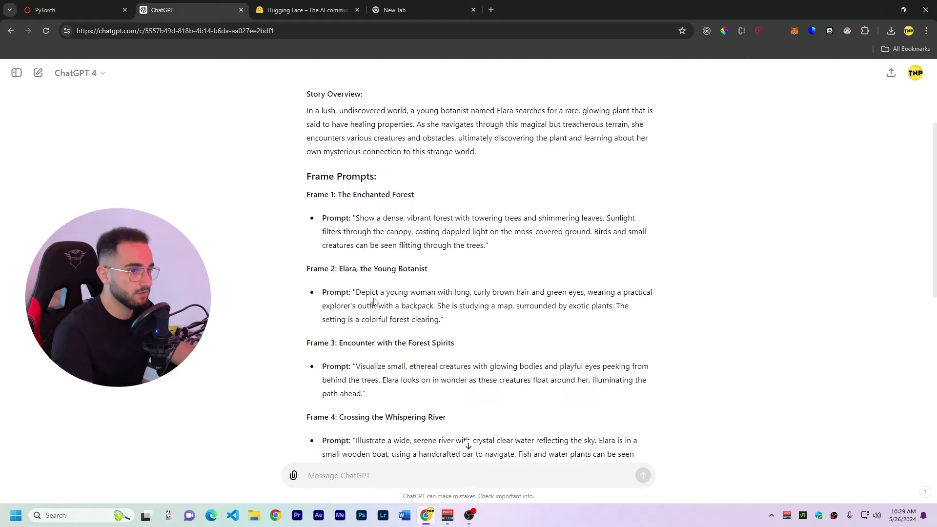
{"action": "scroll", "coordinate": [373, 301], "scroll_direction": "down", "scroll_amount": 2}
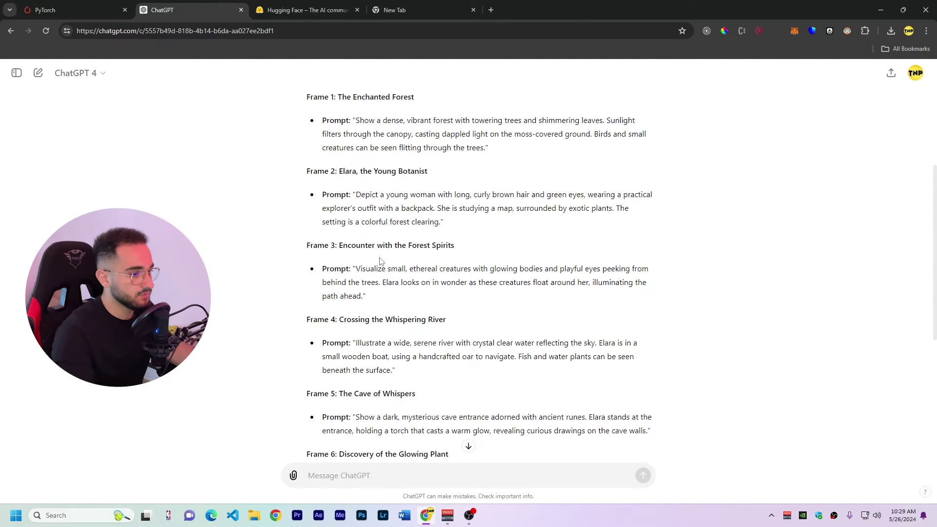
{"action": "scroll", "coordinate": [380, 261], "scroll_direction": "up", "scroll_amount": 2}
{"action": "left_click_drag", "start_coordinate": [313, 195], "coordinate": [484, 249]}
{"action": "key", "text": "ctrl+c"}
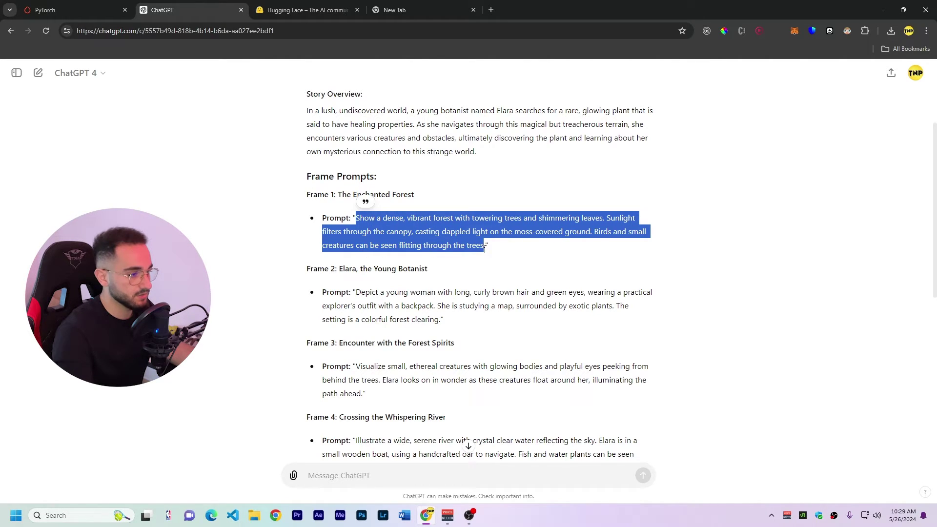
{"action": "key", "text": "ctrl+Tab"}
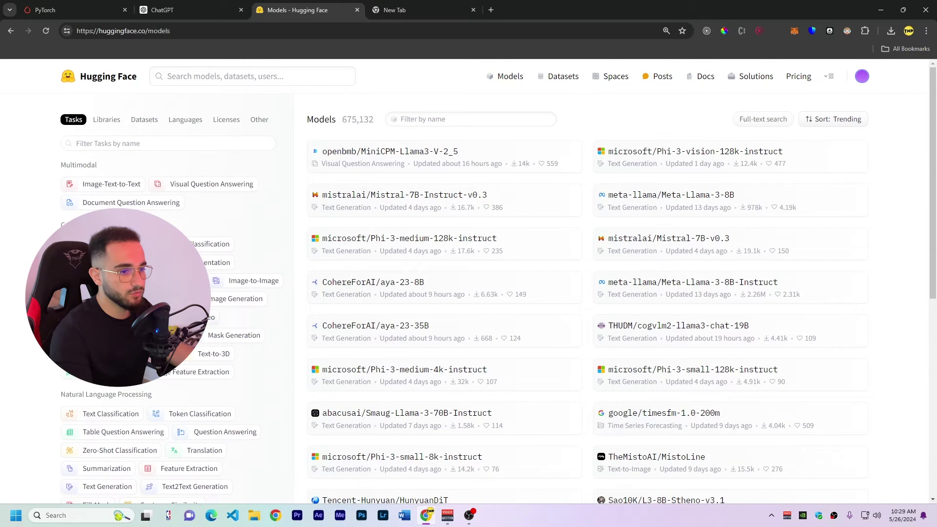
- Filter the Hugging Face models to Text-to-Video and open ByteDance/AnimateDiff-Lightning
{"action": "scroll", "coordinate": [202, 227], "scroll_direction": "down", "scroll_amount": 3}
{"action": "scroll", "coordinate": [233, 225], "scroll_direction": "up", "scroll_amount": 1}
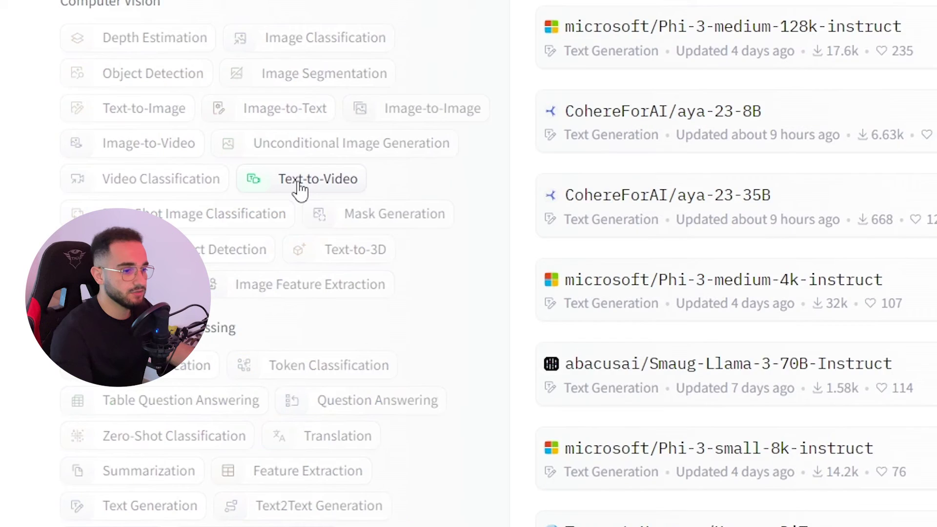
{"action": "left_click", "coordinate": [184, 224]}
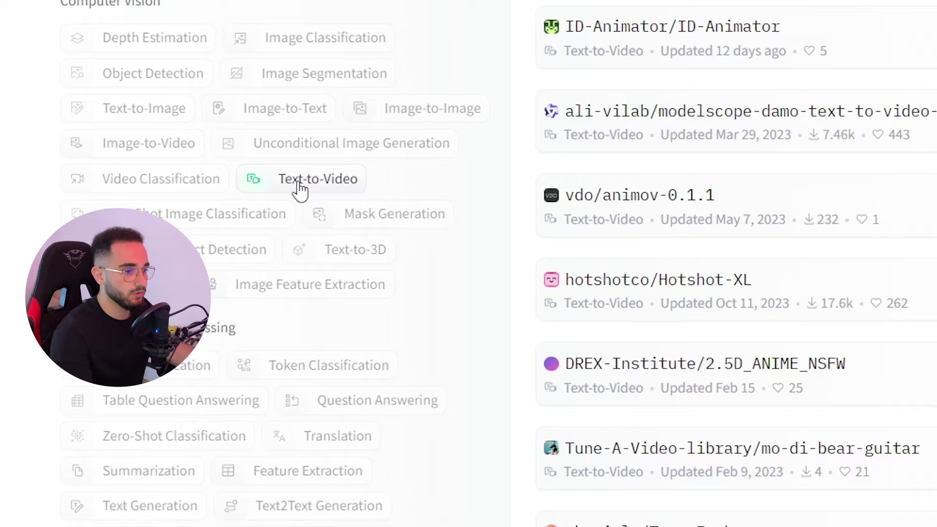
{"action": "scroll", "coordinate": [185, 230], "scroll_direction": "up", "scroll_amount": 2}
{"action": "scroll", "coordinate": [579, 266], "scroll_direction": "down", "scroll_amount": 5}
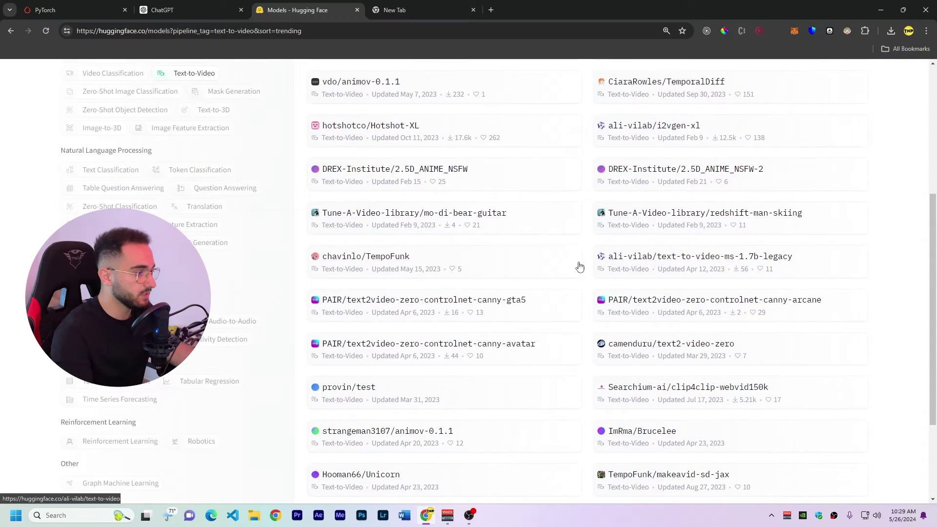
{"action": "scroll", "coordinate": [560, 301], "scroll_direction": "up", "scroll_amount": 6}
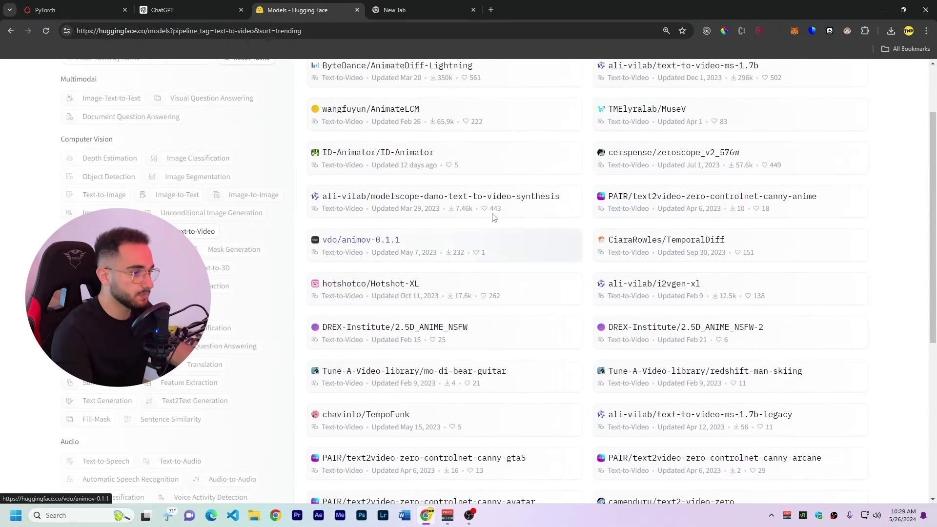
{"action": "scroll", "coordinate": [493, 217], "scroll_direction": "up", "scroll_amount": 2}
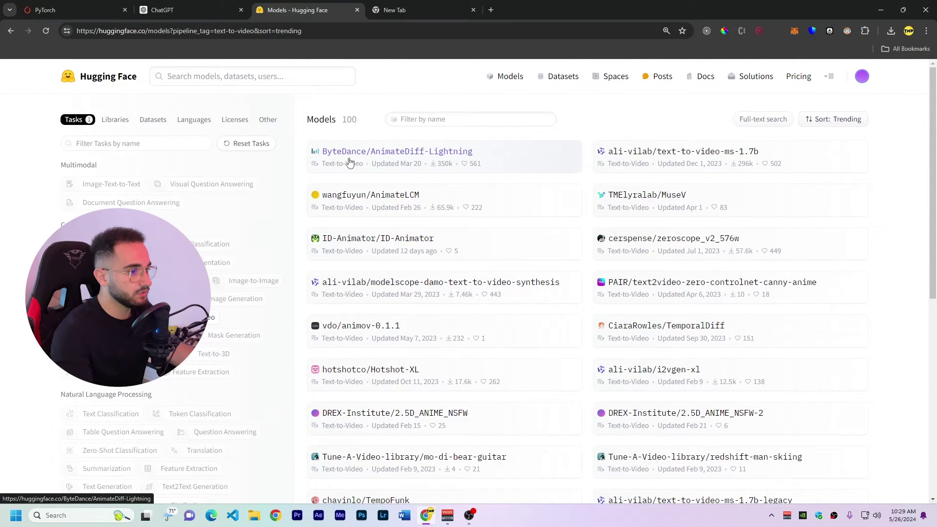
{"action": "left_click", "coordinate": [395, 154]}
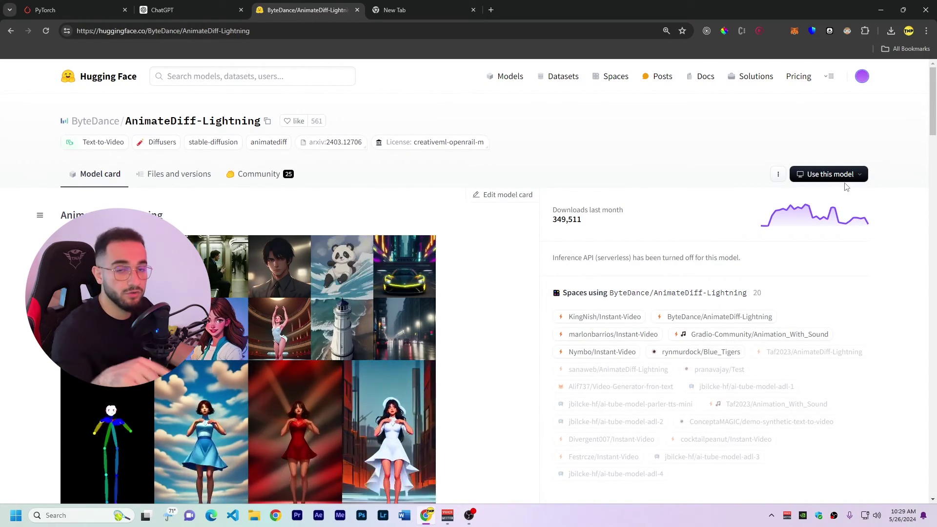
- Check the Use this model options, then scroll down to the model card's Demo section
{"action": "left_click", "coordinate": [859, 176]}
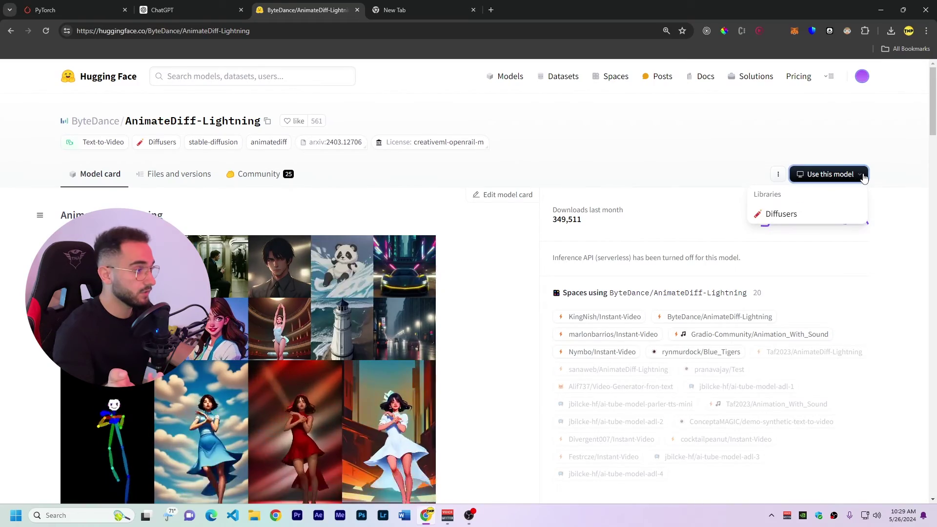
{"action": "left_click", "coordinate": [859, 176]}
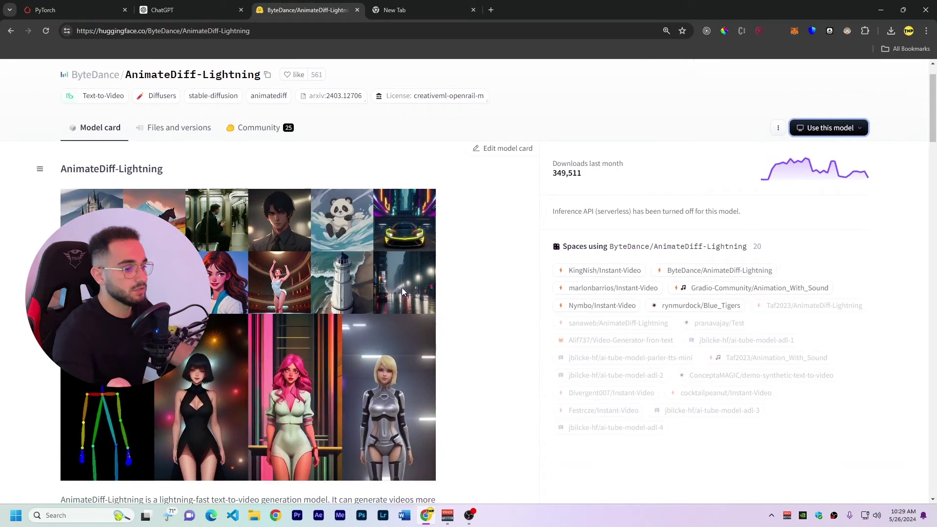
{"action": "scroll", "coordinate": [426, 284], "scroll_direction": "down", "scroll_amount": 4}
{"action": "scroll", "coordinate": [478, 320], "scroll_direction": "up", "scroll_amount": 4}
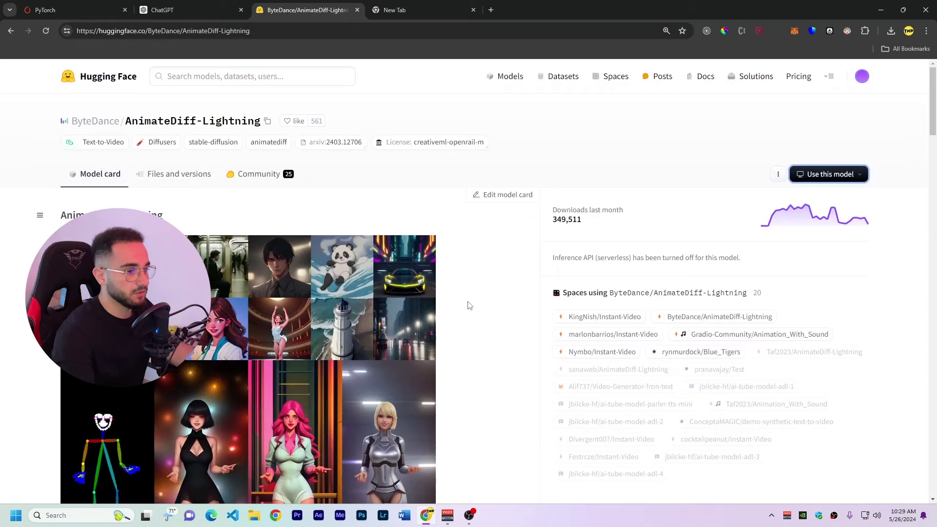
{"action": "scroll", "coordinate": [468, 306], "scroll_direction": "down", "scroll_amount": 1}
{"action": "scroll", "coordinate": [241, 298], "scroll_direction": "down", "scroll_amount": 5}
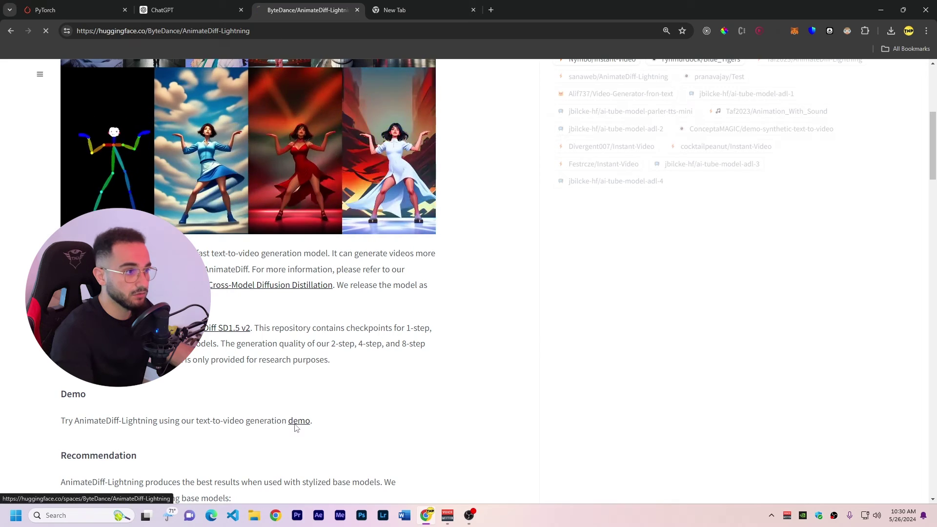
- Paste the Frame 1 forest prompt into the AnimateDiff-Lightning demo and run it to generate a clip
{"action": "left_click", "coordinate": [297, 421]}
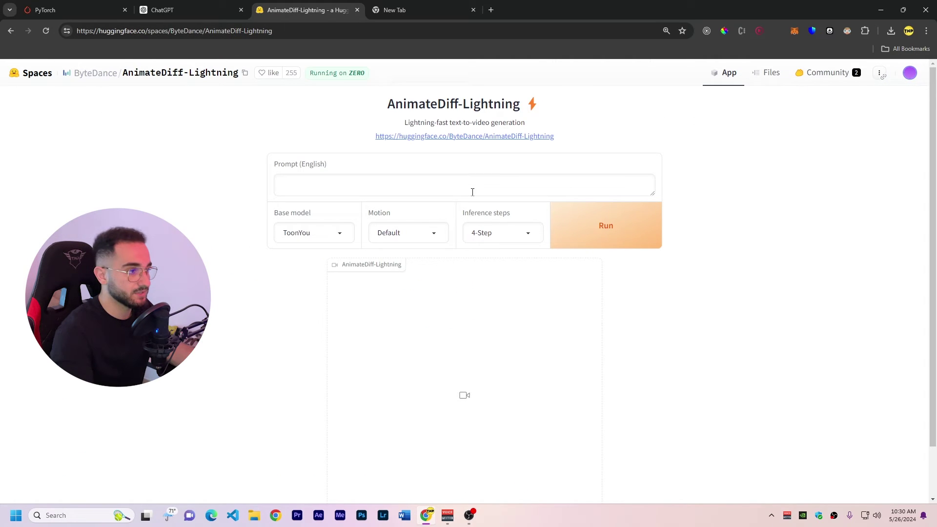
{"action": "left_click", "coordinate": [331, 188]}
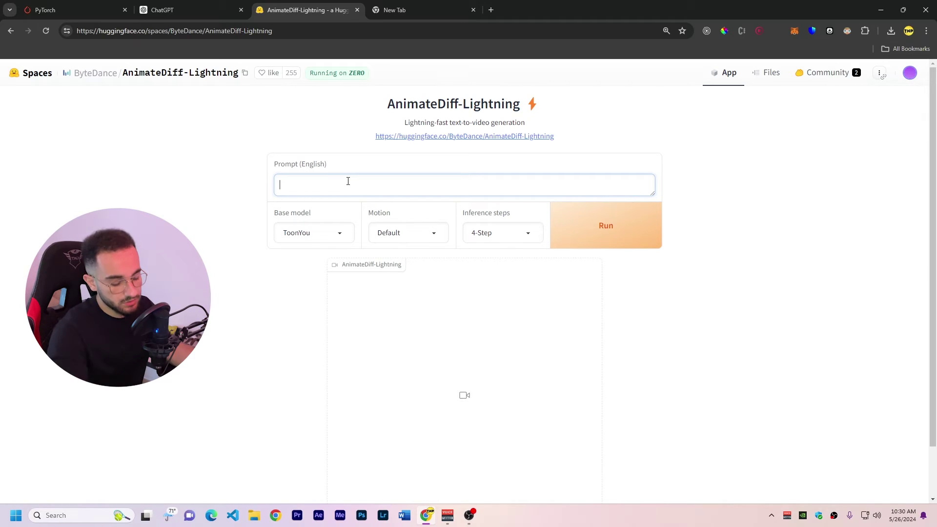
{"action": "key", "text": "ctrl+v"}
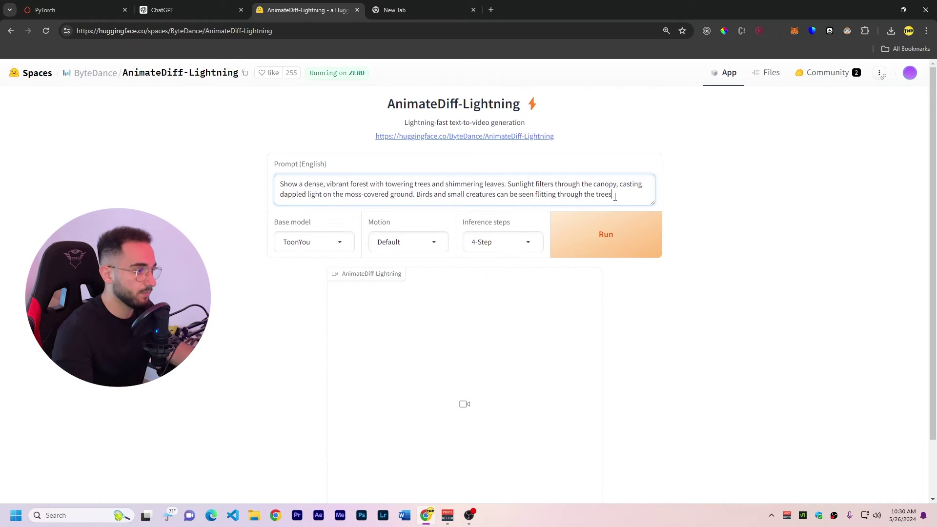
{"action": "left_click_drag", "start_coordinate": [615, 197], "coordinate": [249, 183]}
{"action": "left_click", "coordinate": [245, 213]}
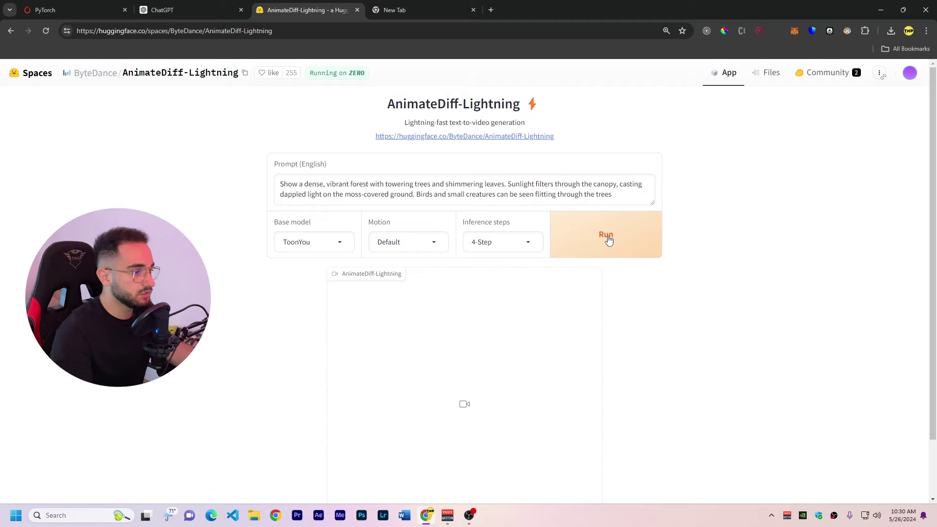
{"action": "scroll", "coordinate": [644, 318], "scroll_direction": "down", "scroll_amount": 2}
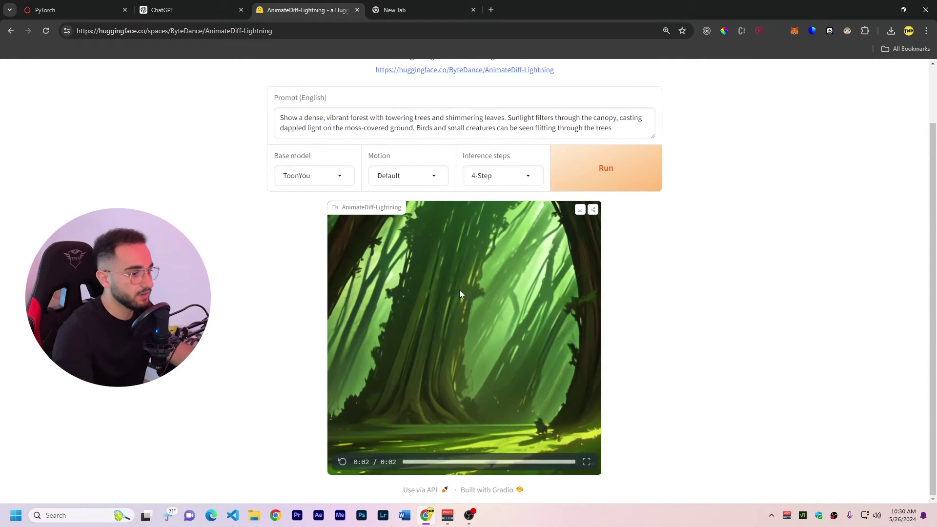
- Replay the generated forest clip and download it as an mp4
{"action": "left_click", "coordinate": [343, 461]}
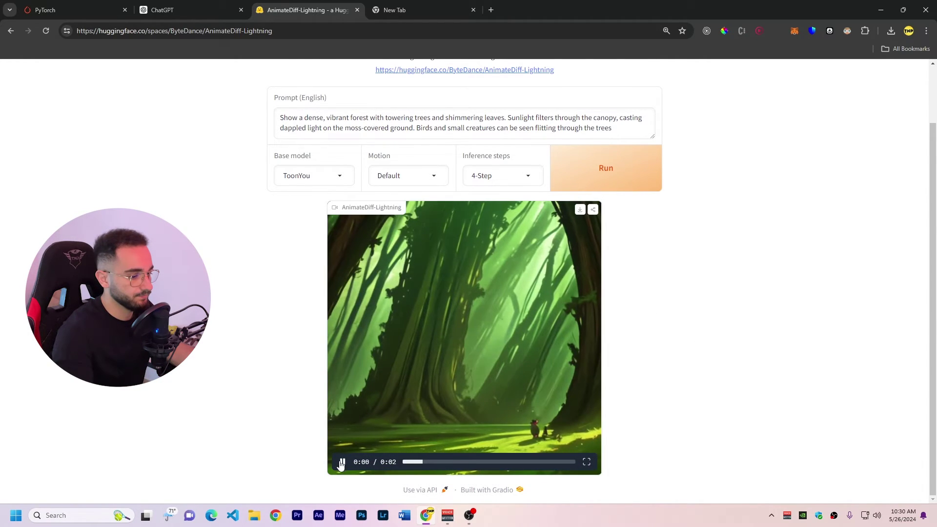
{"action": "left_click", "coordinate": [579, 209]}
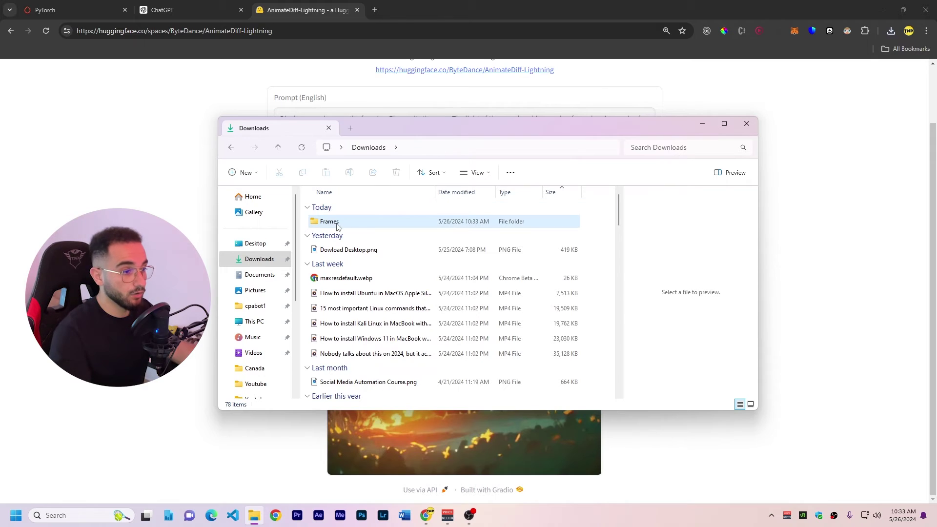
- Open the Downloads Frames folder, preview the ten mp4 clips, and launch Premiere Pro
{"action": "left_click", "coordinate": [334, 222]}
{"action": "double_click", "coordinate": [333, 222]}
{"action": "left_click", "coordinate": [370, 252]}
{"action": "left_click", "coordinate": [376, 282]}
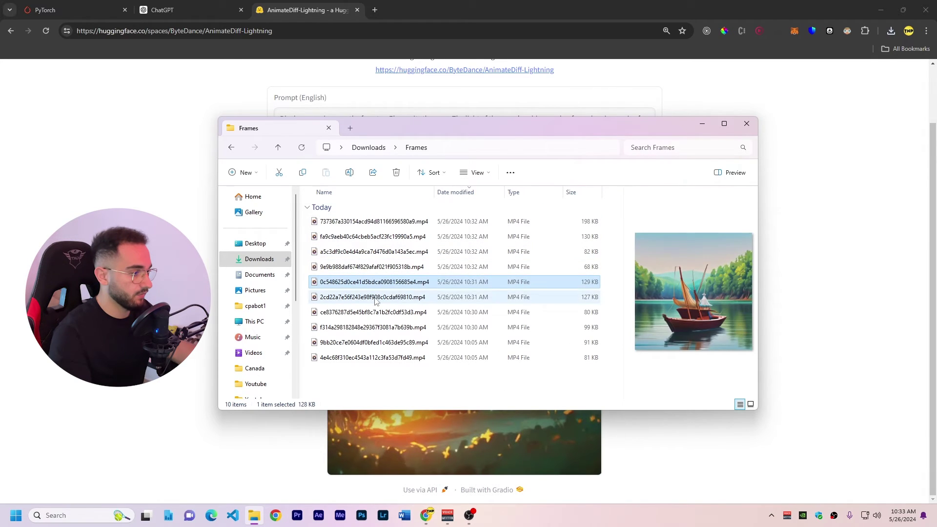
{"action": "left_click", "coordinate": [380, 312]}
{"action": "left_click", "coordinate": [373, 252]}
{"action": "left_click", "coordinate": [373, 221]}
{"action": "left_click", "coordinate": [373, 236]}
{"action": "left_click", "coordinate": [378, 266]}
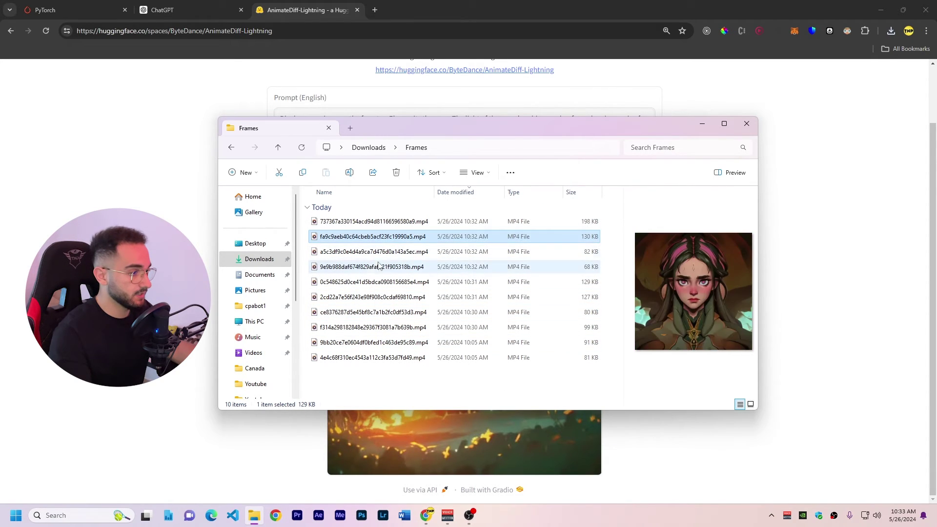
{"action": "left_click", "coordinate": [380, 299]}
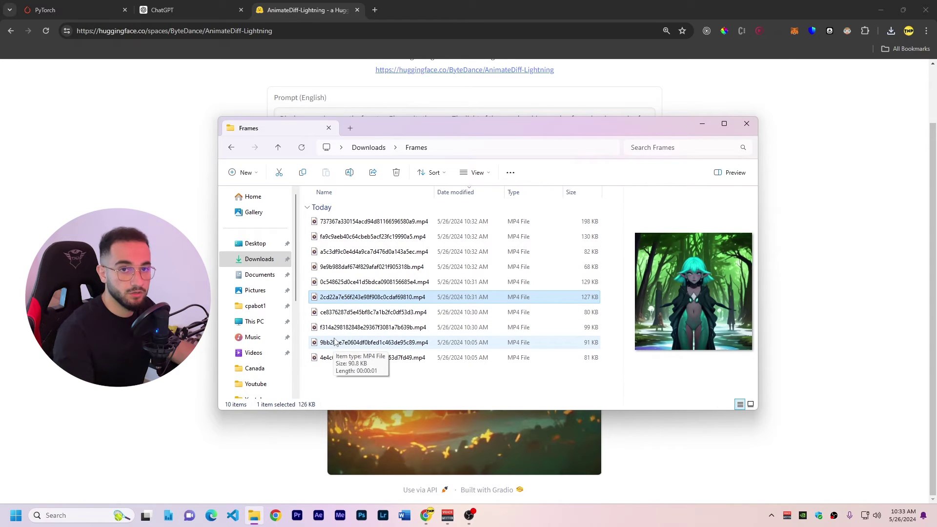
{"action": "left_click", "coordinate": [370, 489]}
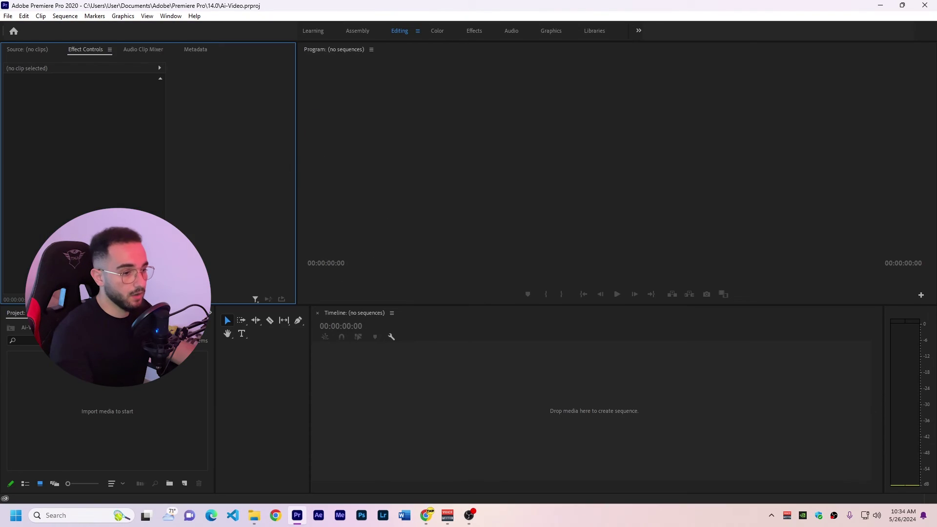
- Import the ten AI clips, lay them back to back on V1, and add Cross Zoom transitions
{"action": "double_click", "coordinate": [123, 419]}
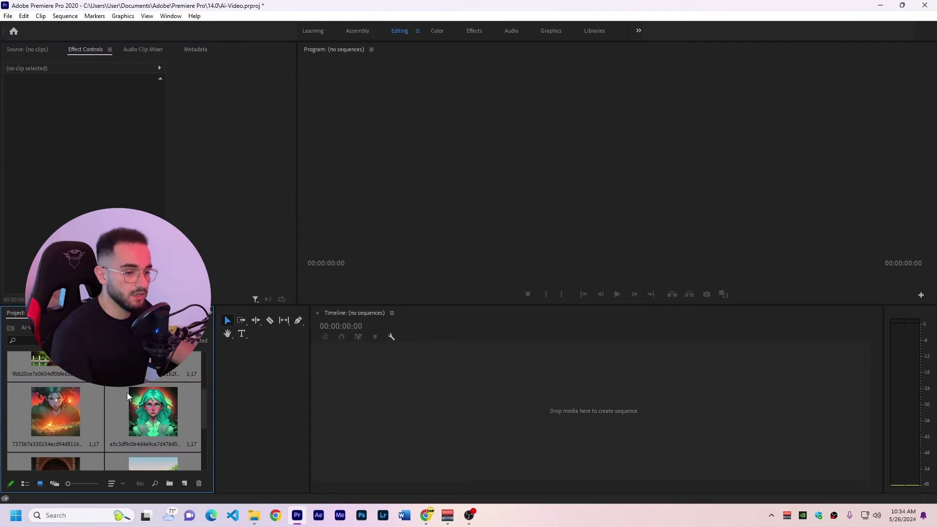
{"action": "left_click_drag", "start_coordinate": [83, 409], "coordinate": [481, 434]}
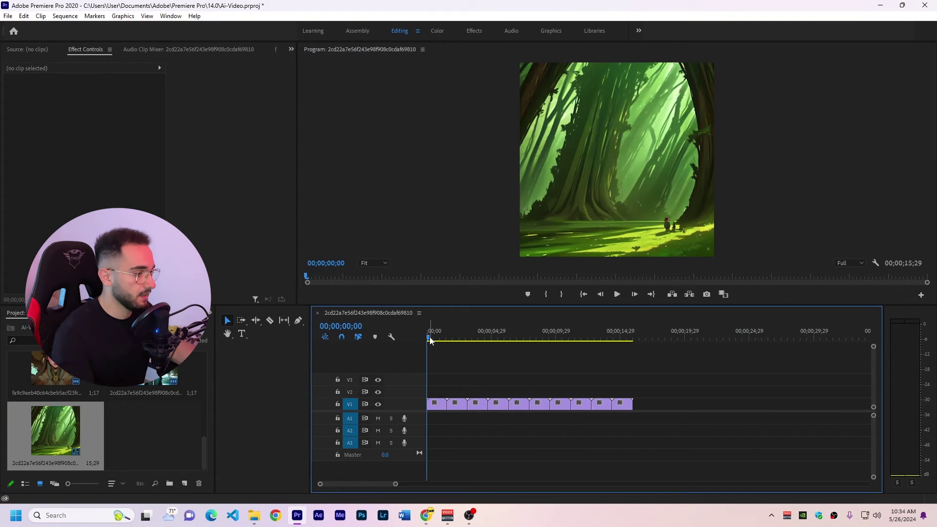
{"action": "left_click_drag", "start_coordinate": [430, 335], "coordinate": [501, 341]}
{"action": "key", "text": "Home"}
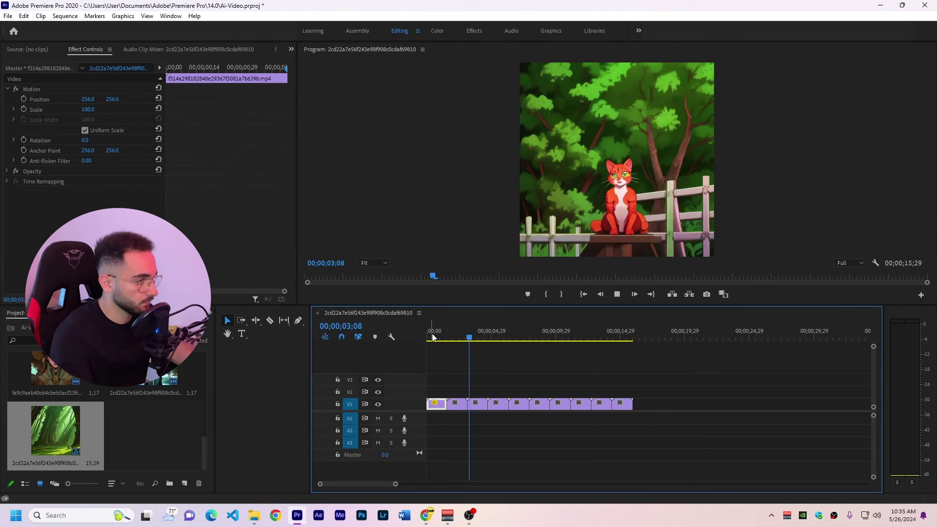
{"action": "key", "text": "Up"}
{"action": "key", "text": "shift+7"}
{"action": "key", "text": "shift+5"}
{"action": "key", "text": "Home"}
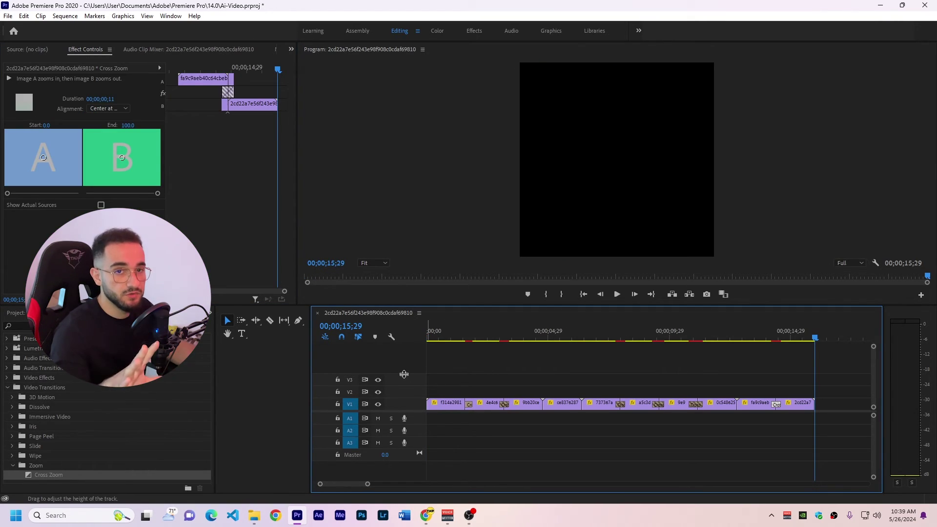
- Keyframe the first clip's Scale from 100 at the start to 120 at 02;05, then play the sequence
{"action": "left_click", "coordinate": [446, 403]}
{"action": "left_click_drag", "start_coordinate": [450, 335], "coordinate": [482, 353]}
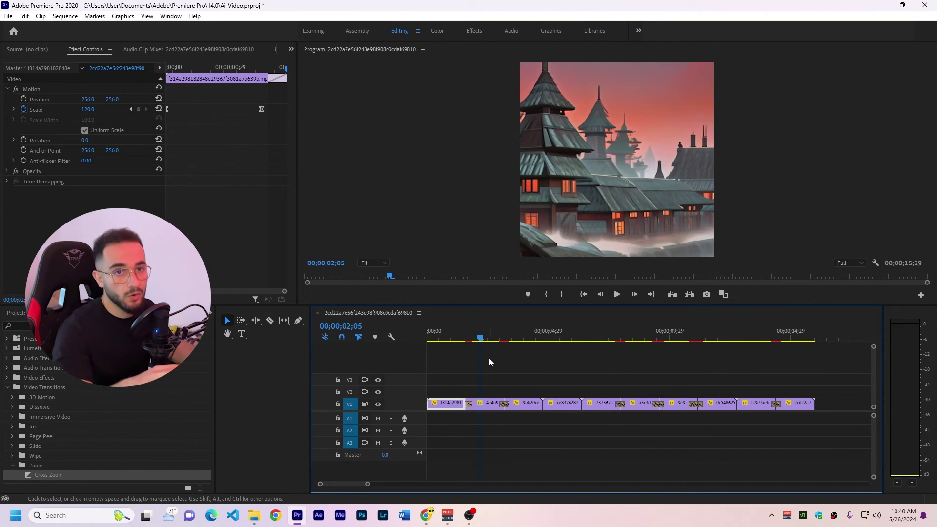
{"action": "left_click_drag", "start_coordinate": [474, 337], "coordinate": [428, 338]}
{"action": "key", "text": "space"}
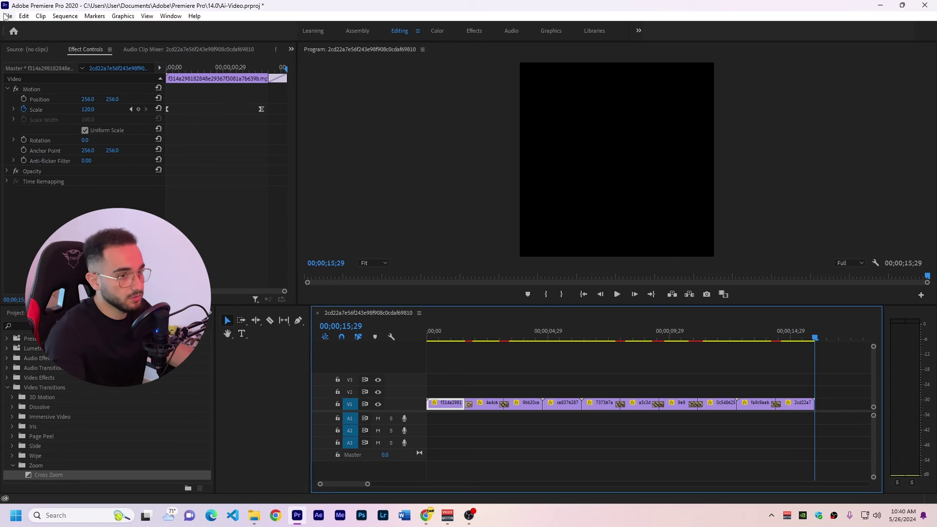
- Start exporting the sequence as media from the File > Export menu
{"action": "left_click", "coordinate": [8, 16]}
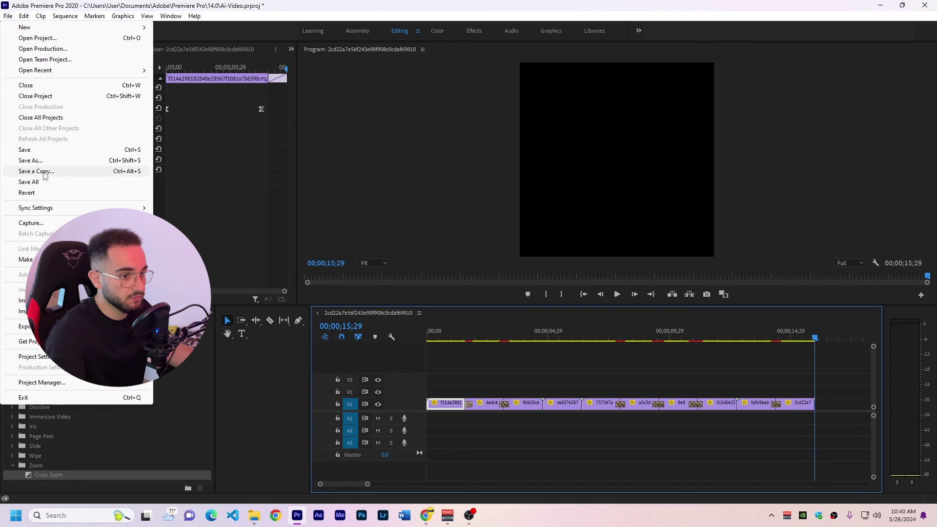
{"action": "mouse_move", "coordinate": [27, 326]}
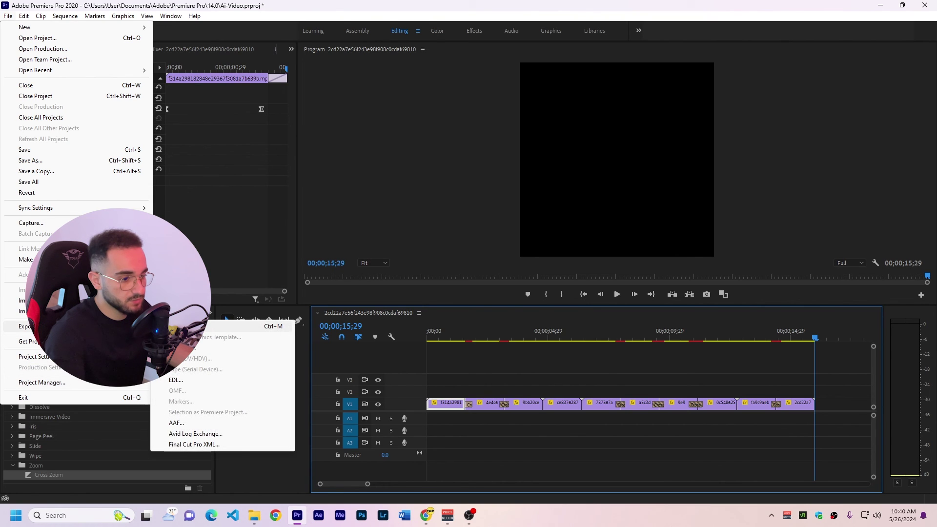
{"action": "left_click", "coordinate": [175, 326]}
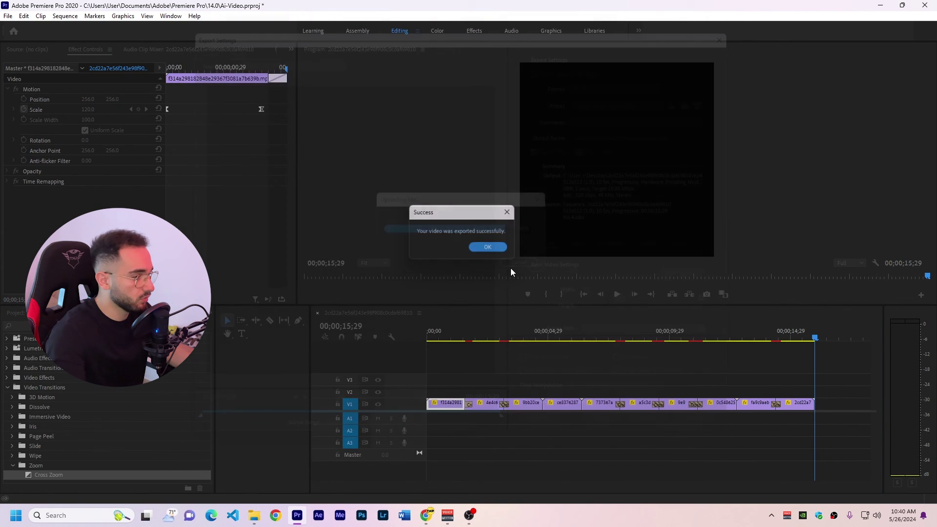